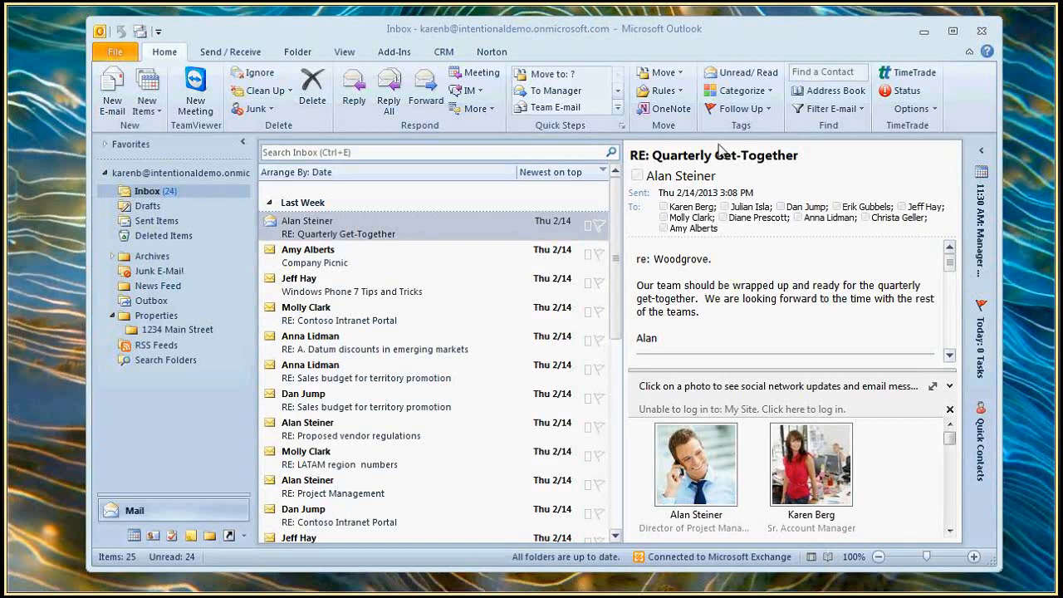
mouse_move(730, 10)
click(178, 173)
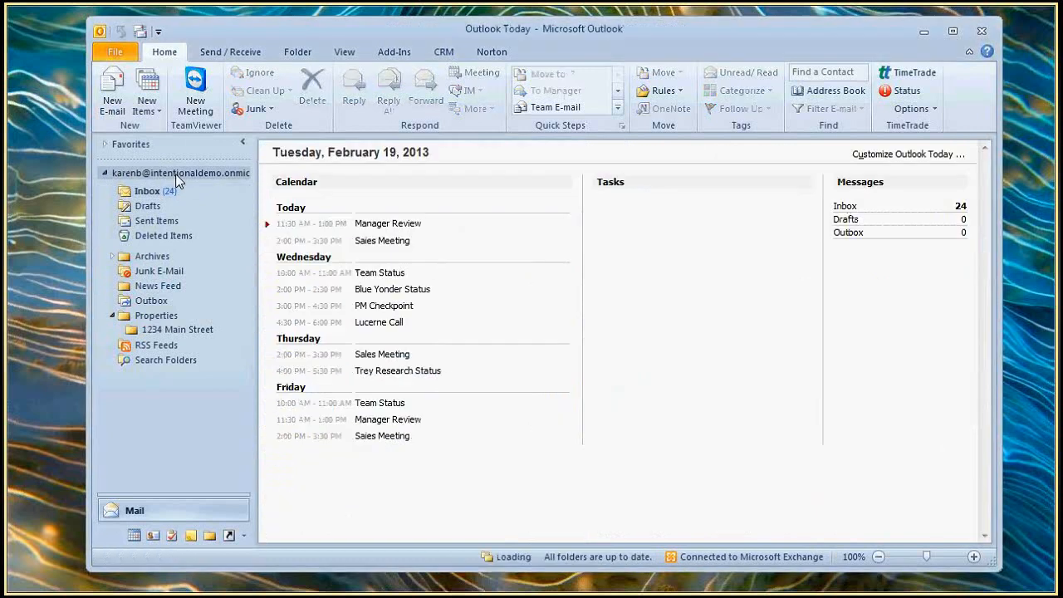
right_click(177, 174)
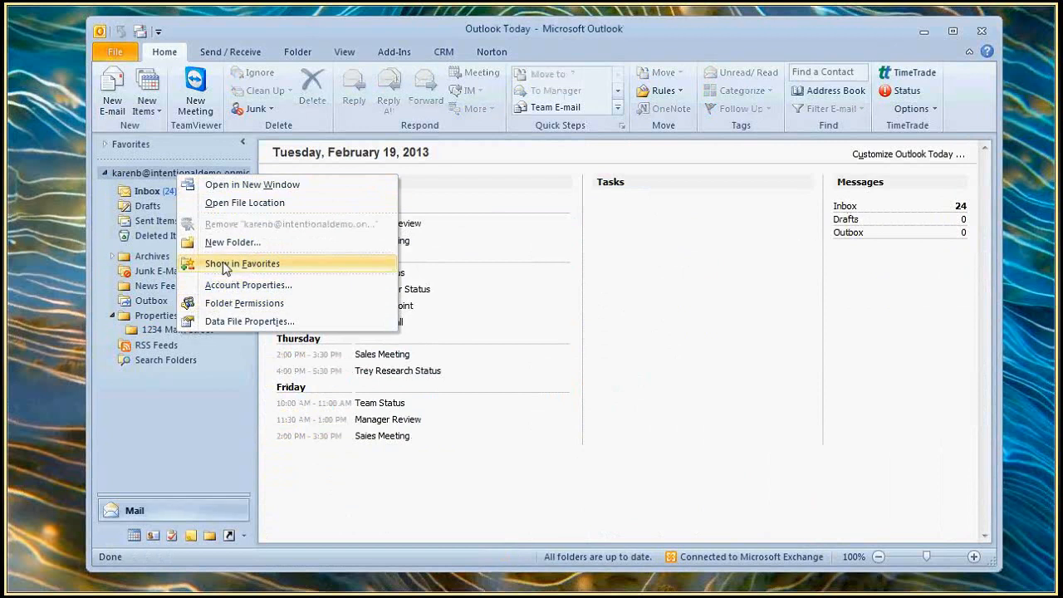
click(156, 317)
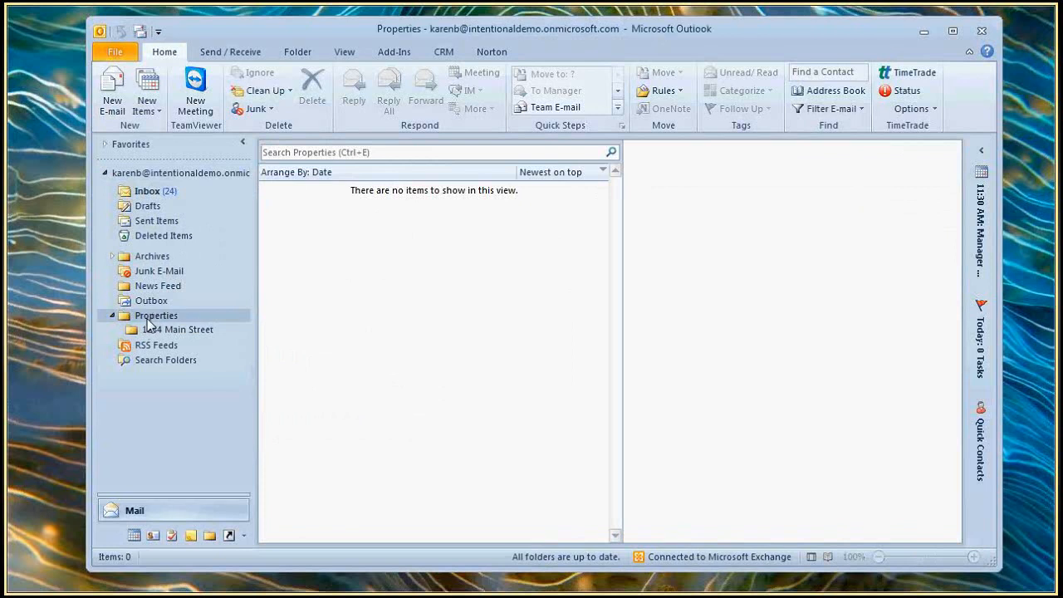
right_click(148, 320)
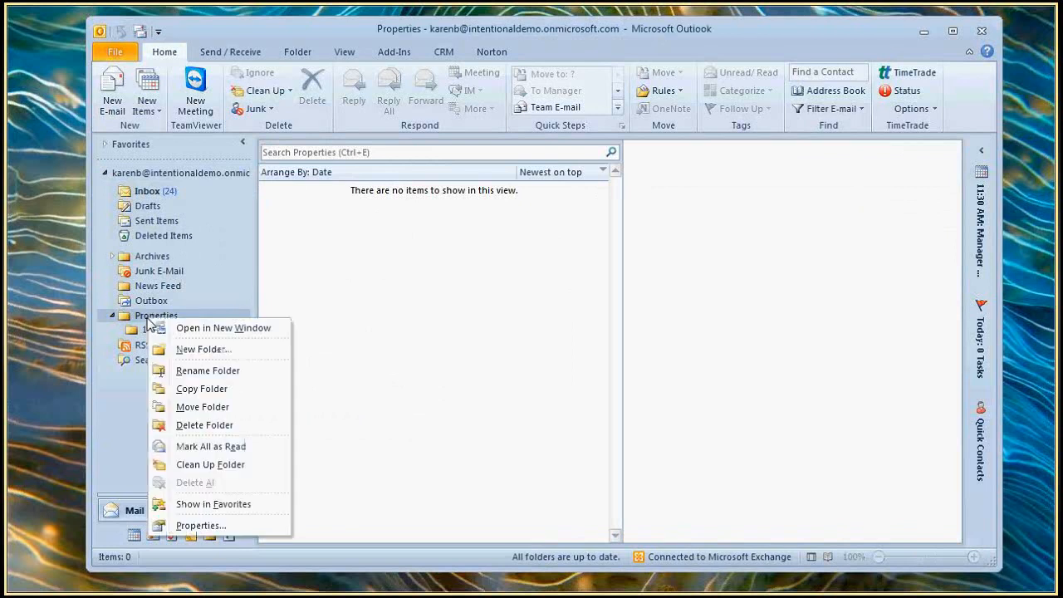
click(203, 349)
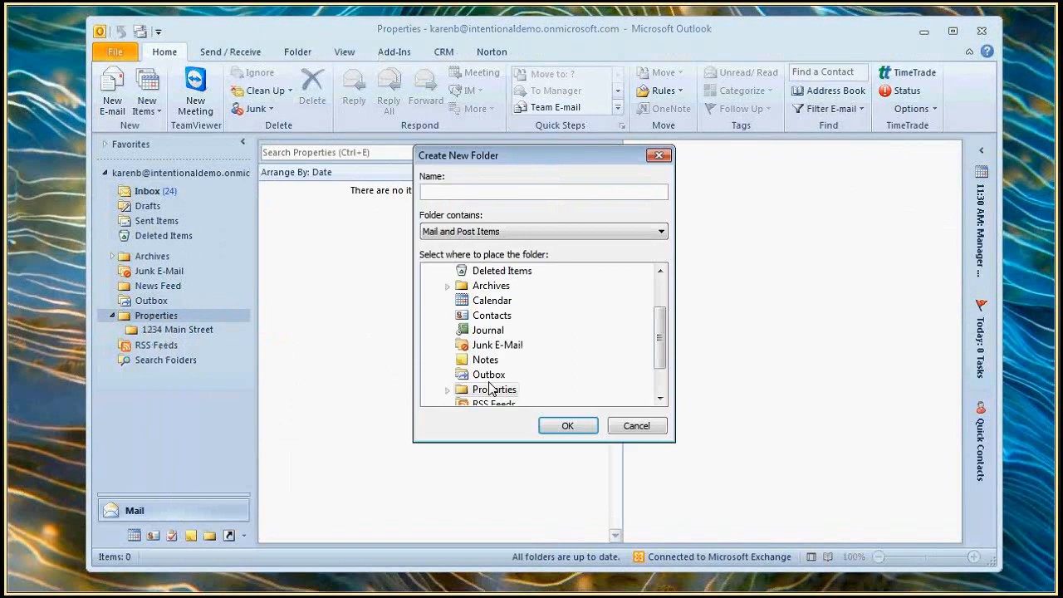
text(7227 Lincoln)
key(Return)
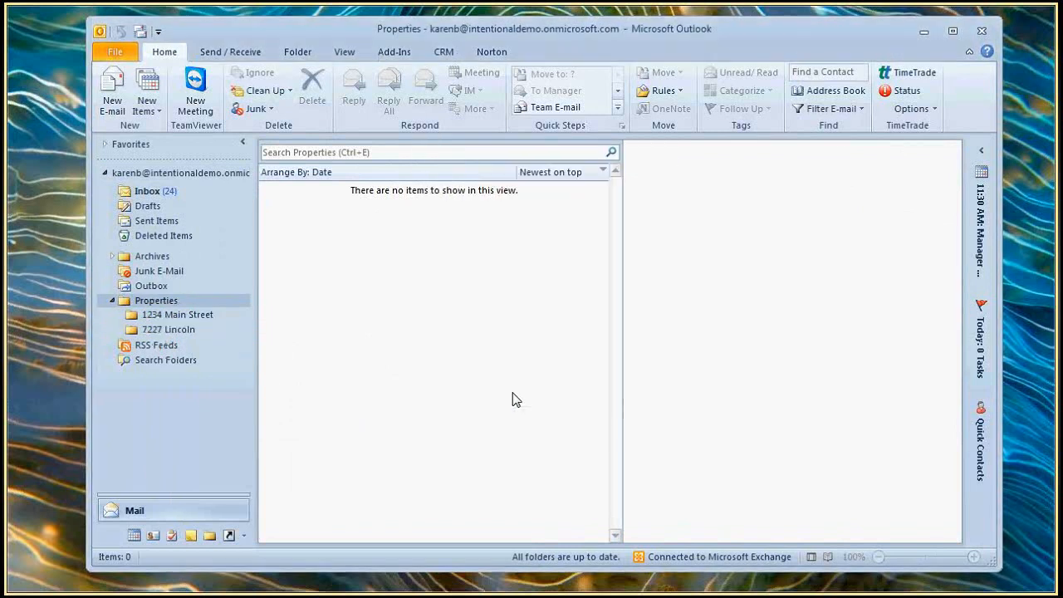
Add legal and Staging subfolders to 7227 Lincoln, then go back to the Inbox
click(187, 332)
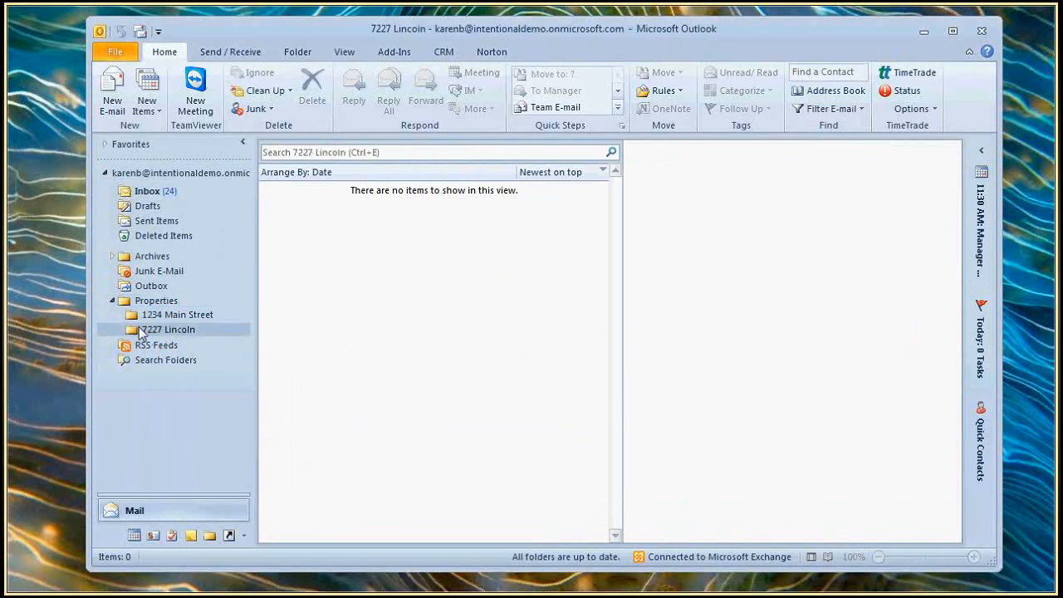
right_click(176, 337)
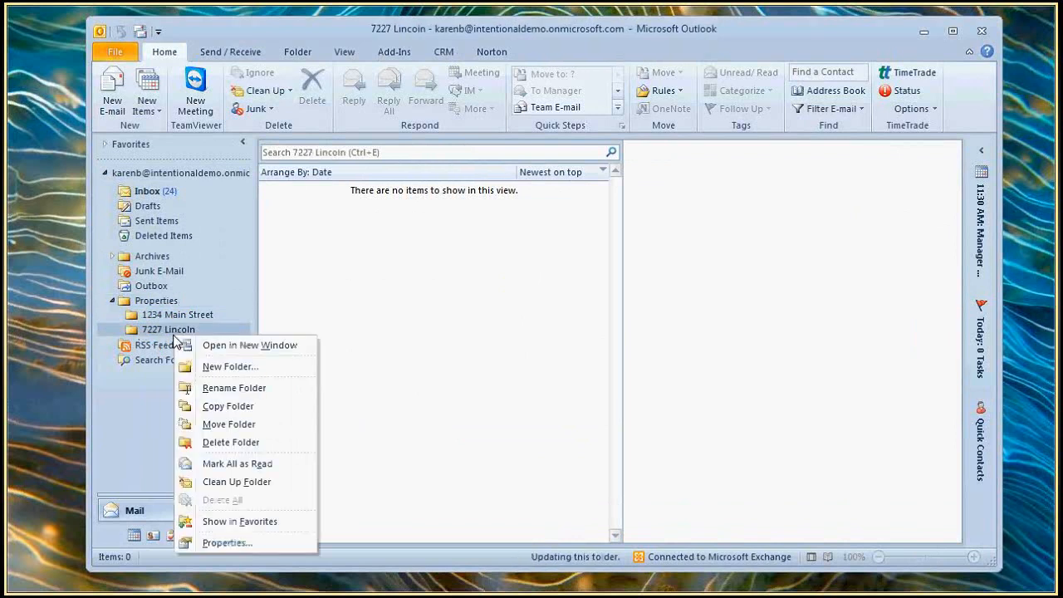
click(225, 367)
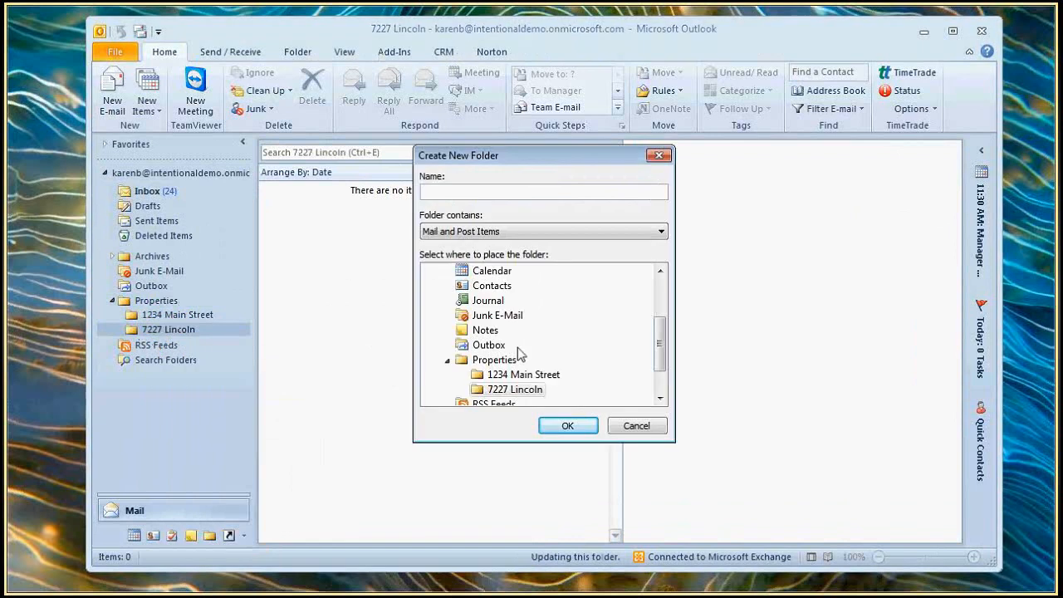
text(legal)
key(Return)
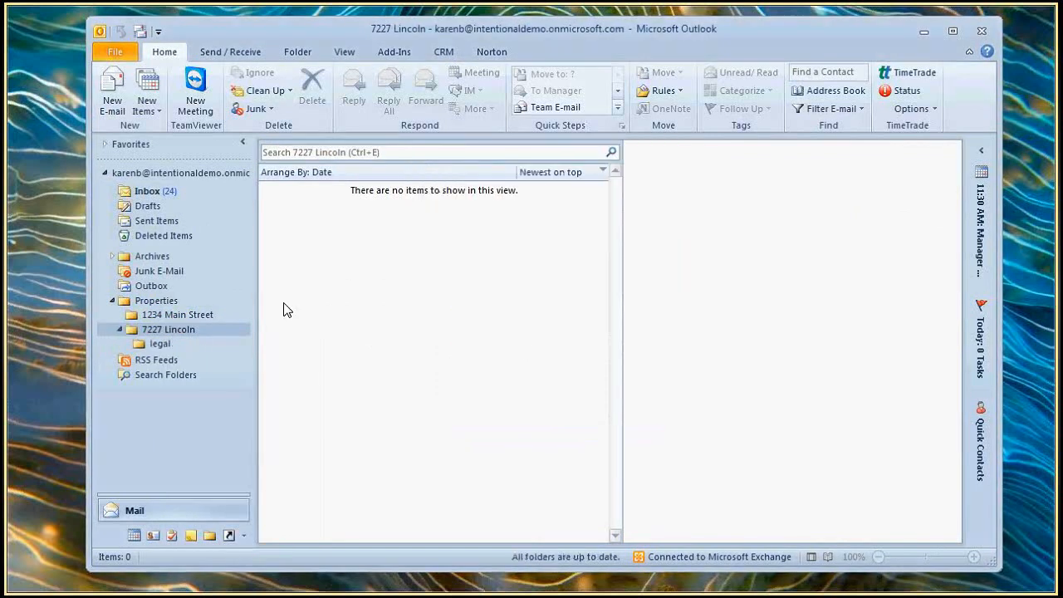
right_click(196, 328)
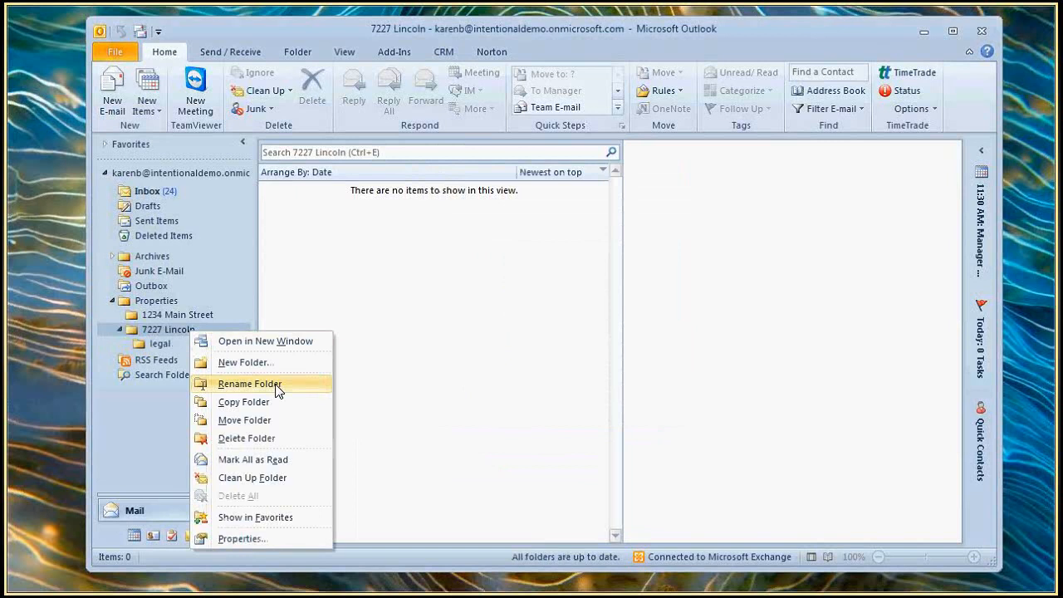
click(264, 364)
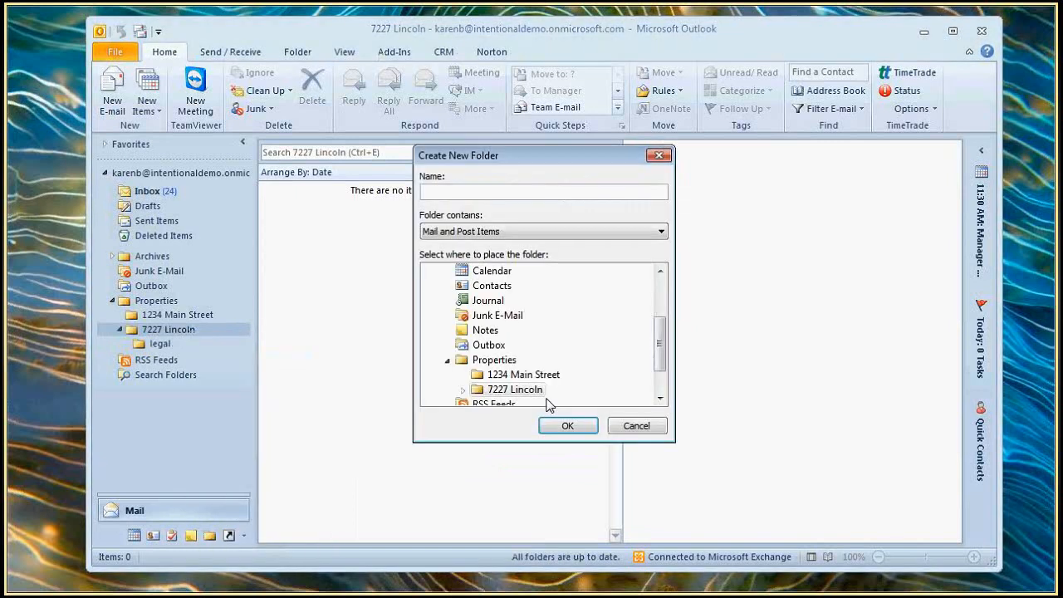
text(Staging)
key(Return)
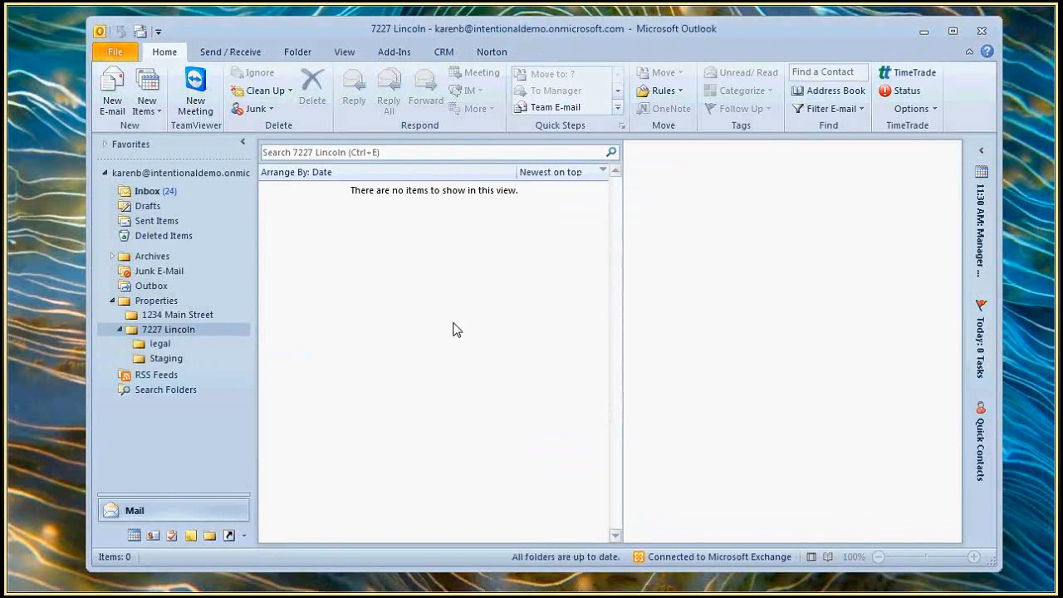
key(ctrl+shift+i)
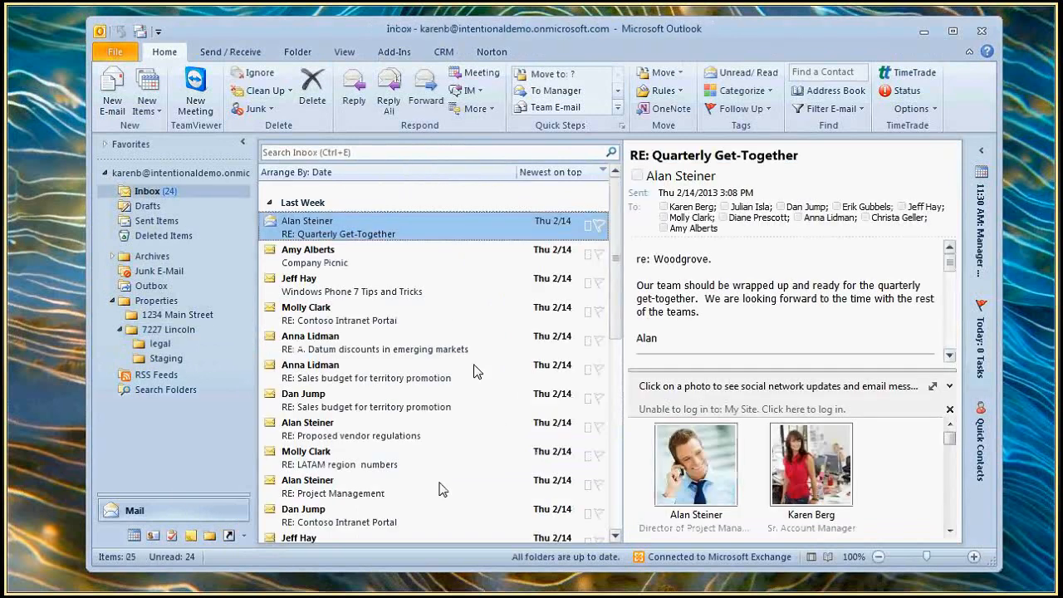
File the Contoso Intranet Portal reply into the legal folder and view the 7227 Lincoln folder
click(299, 312)
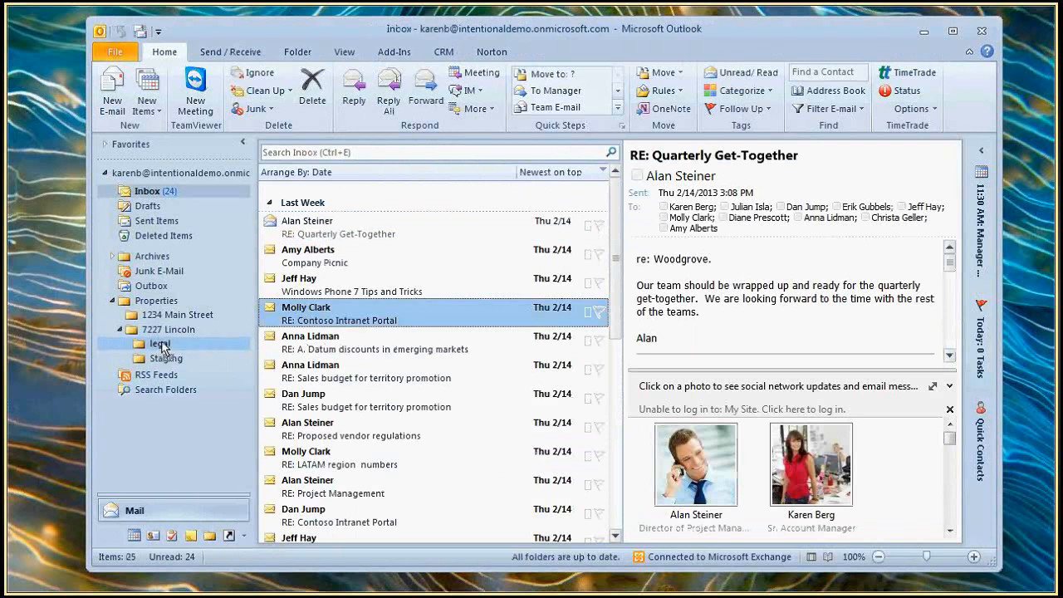
drag(161, 344, 162, 346)
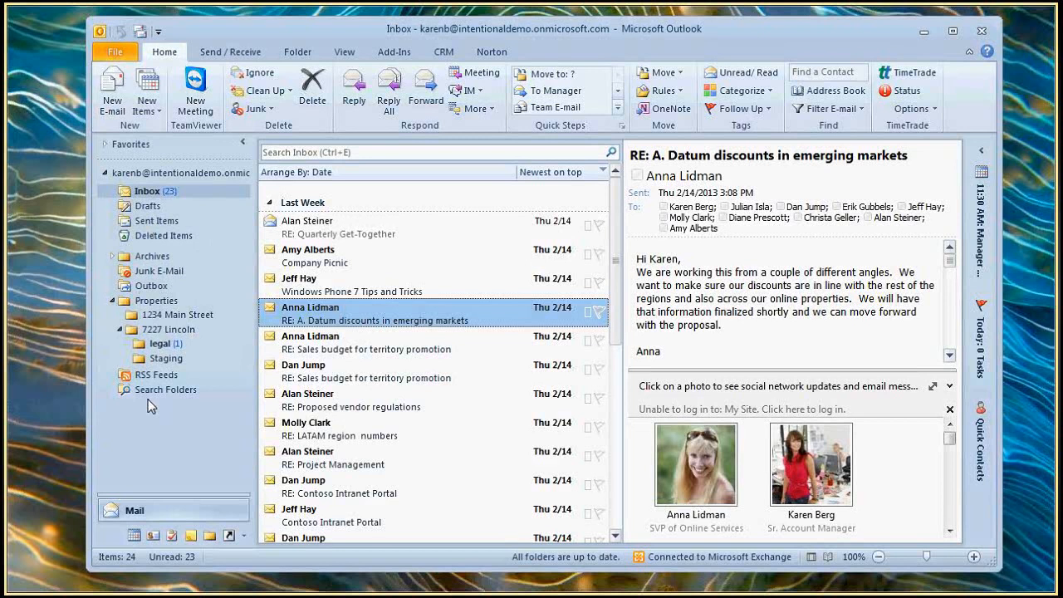
click(126, 331)
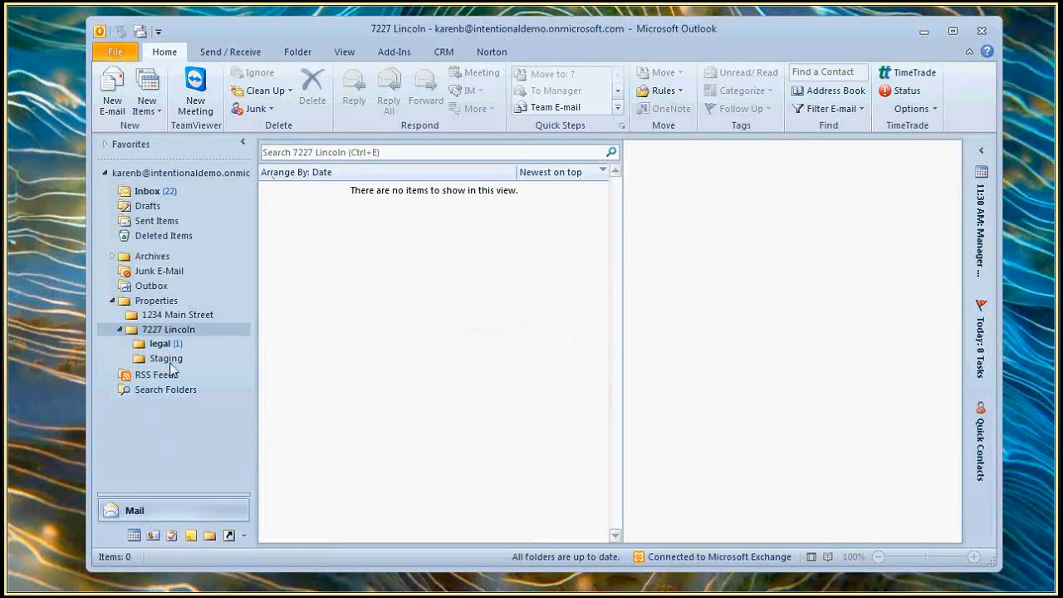
Start a new Outlook Data File of the .pst type from the New Items menu
click(151, 110)
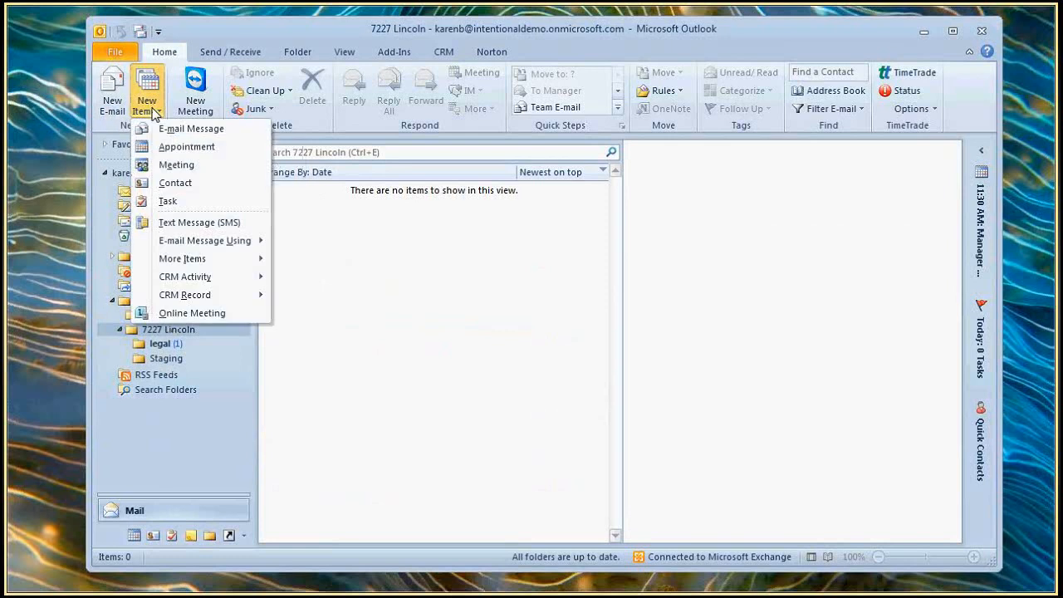
mouse_move(183, 263)
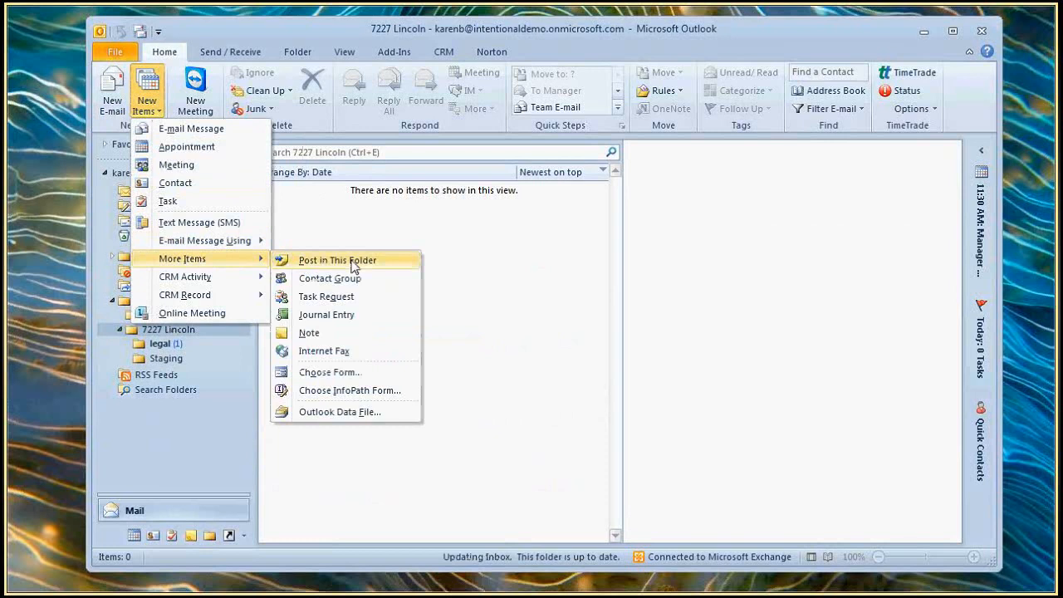
click(347, 416)
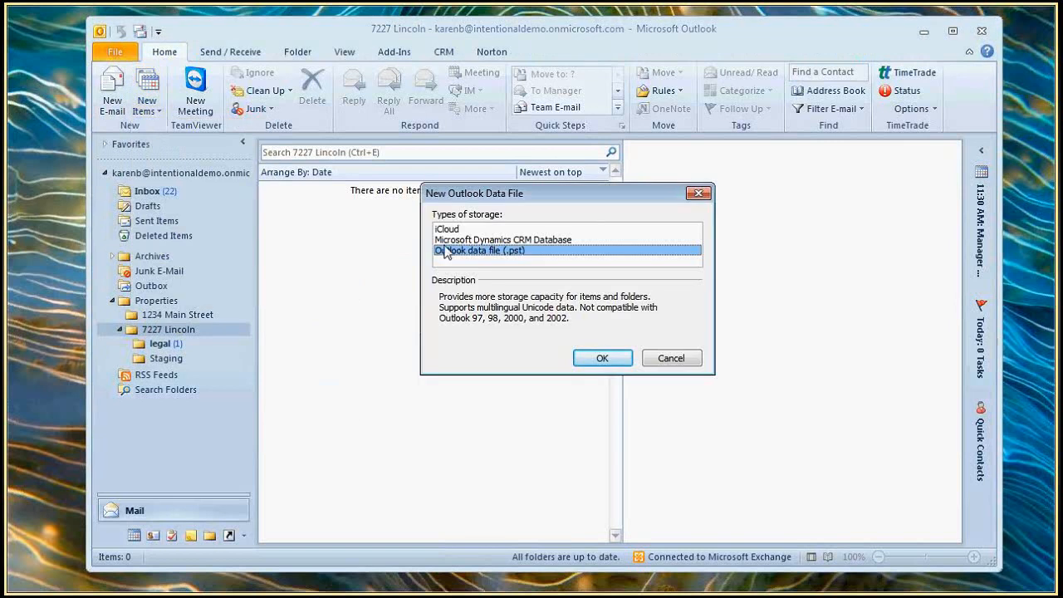
click(603, 358)
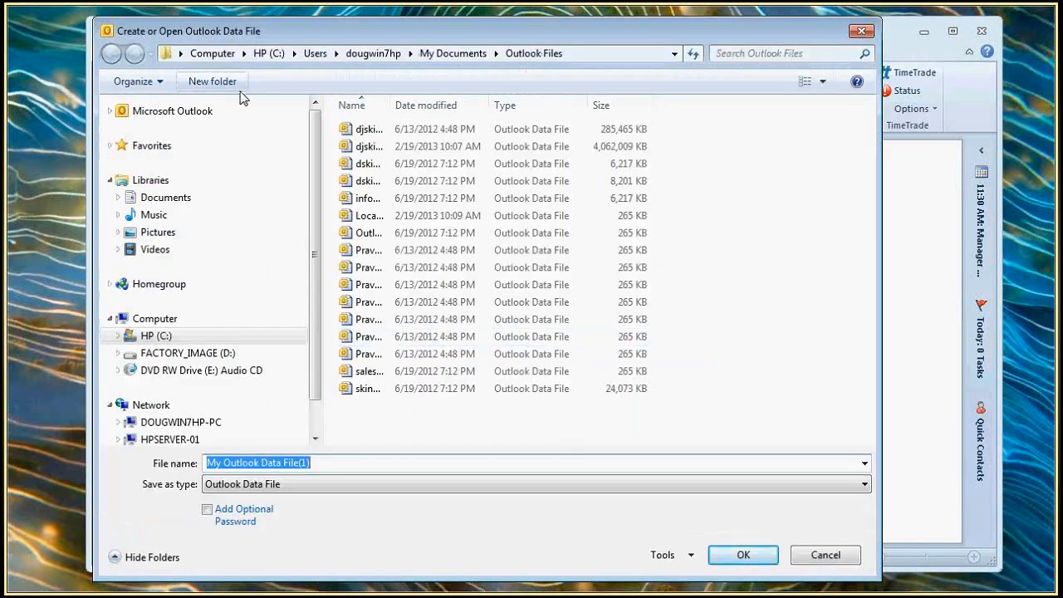
Save the data file as '7227 Lincoln' in C:\temp\OutlookDemo
click(270, 54)
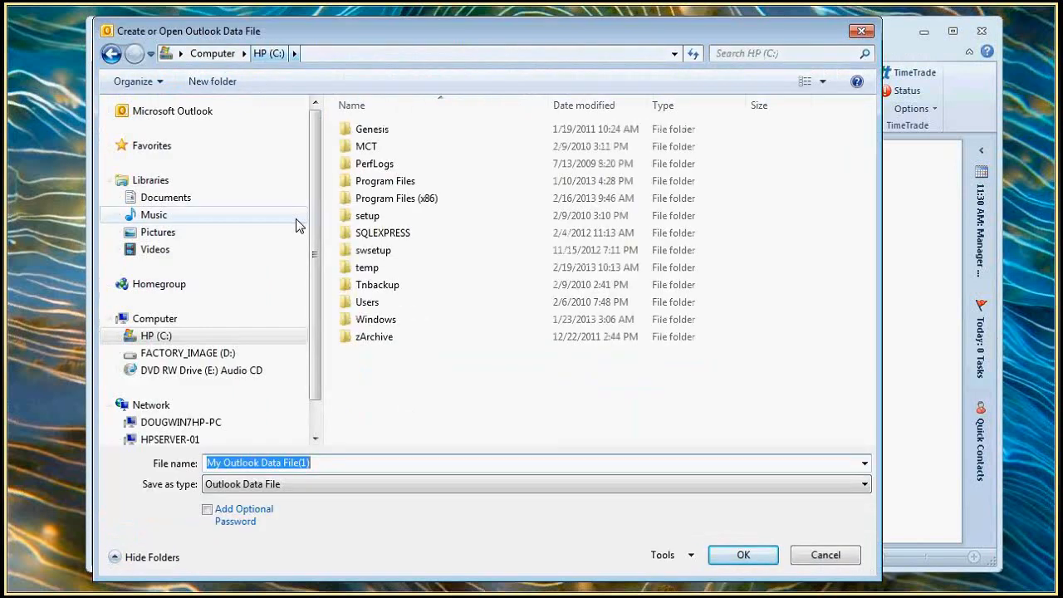
double_click(363, 270)
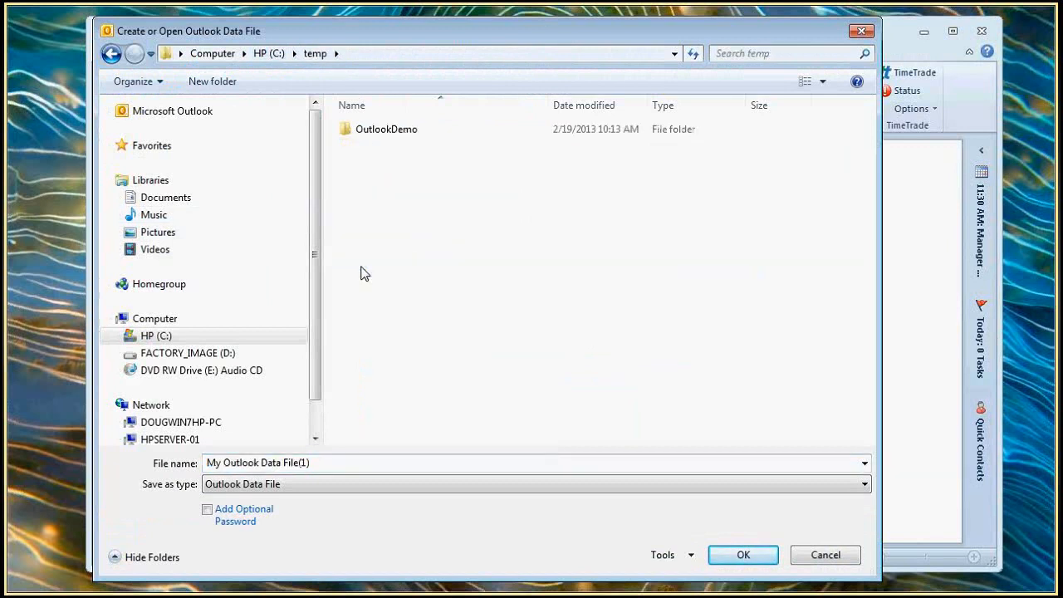
double_click(387, 130)
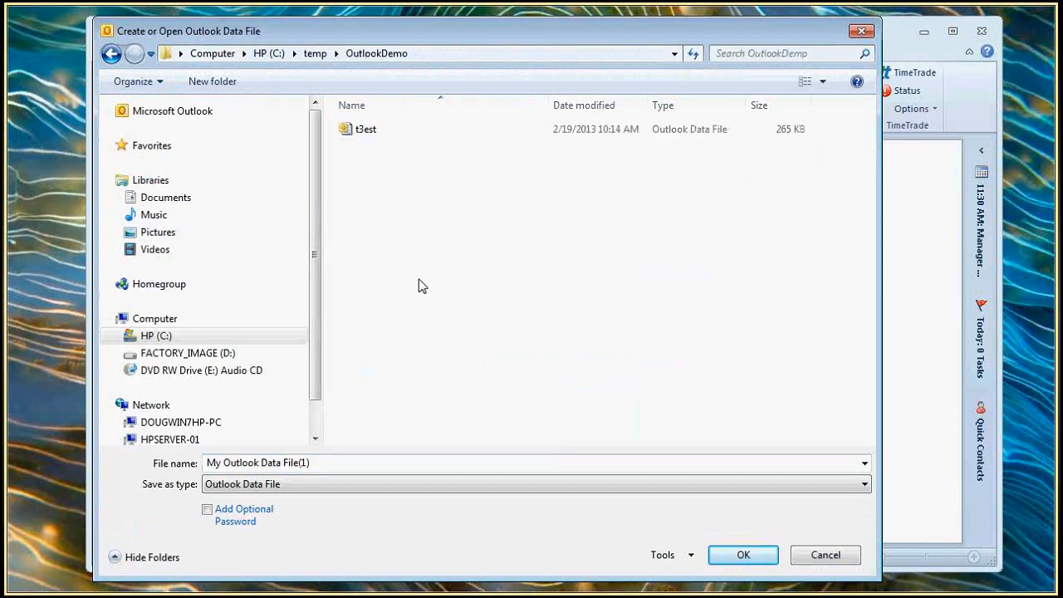
click(344, 463)
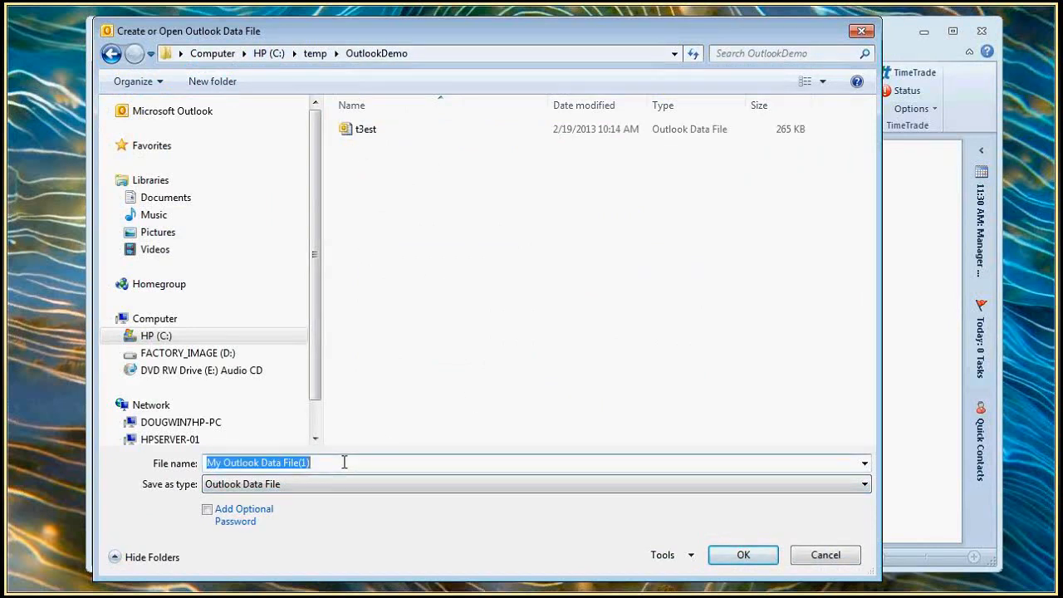
drag(444, 31, 619, 31)
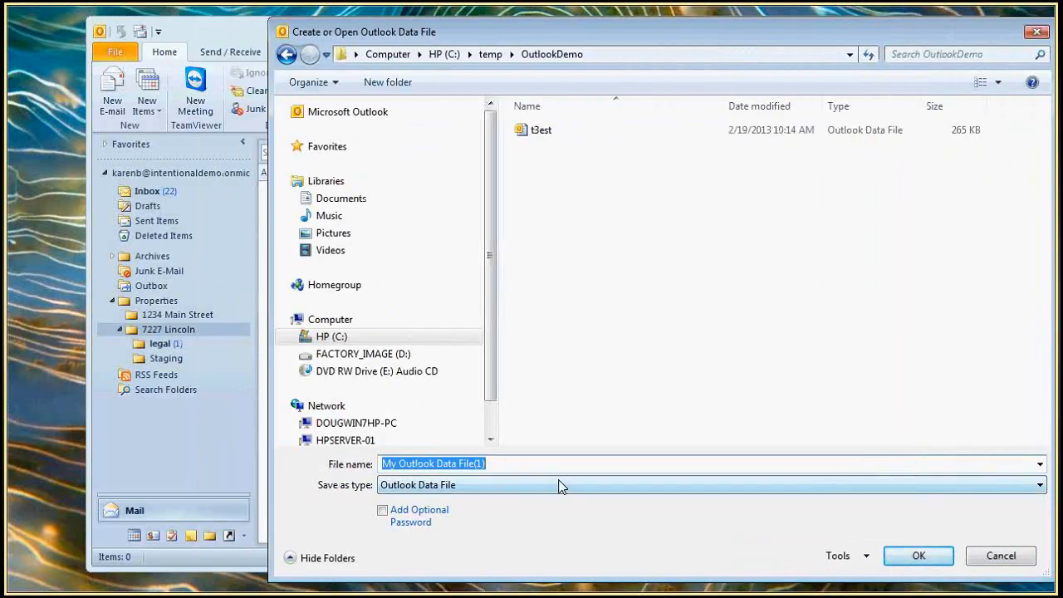
text(7)
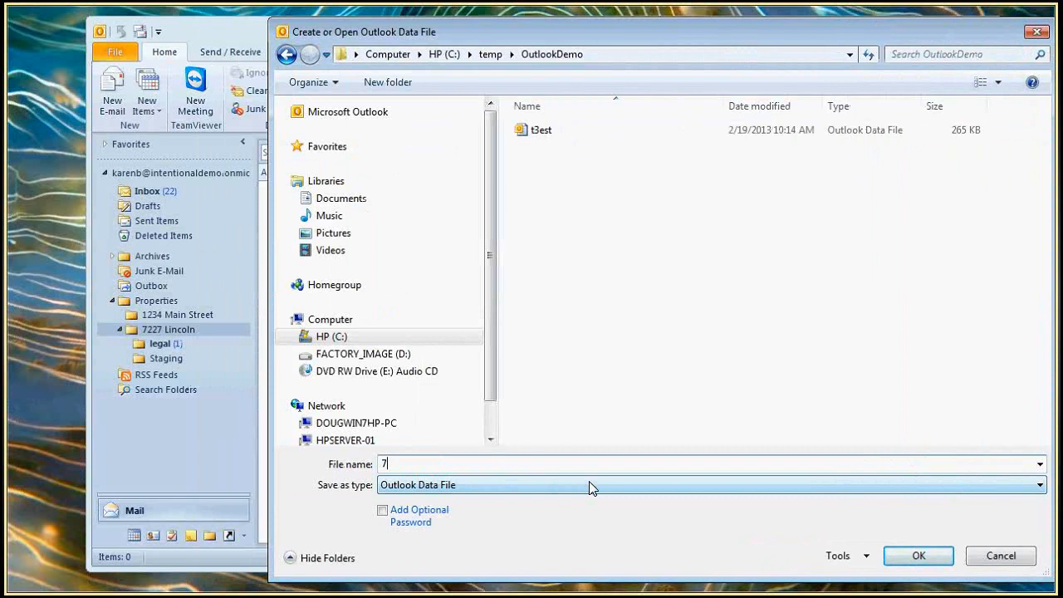
text(227 Loncvop)
key(BackSpace)
key(BackSpace)
key(BackSpace)
key(BackSpace)
key(BackSpace)
key(BackSpace)
key(BackSpace)
text(Lincoln)
click(908, 559)
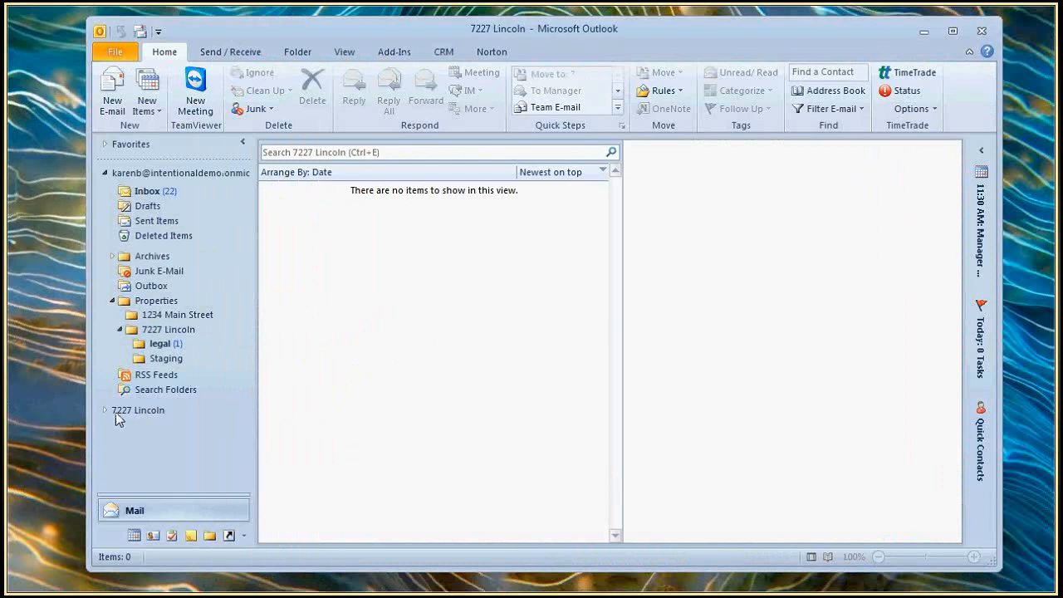
click(114, 412)
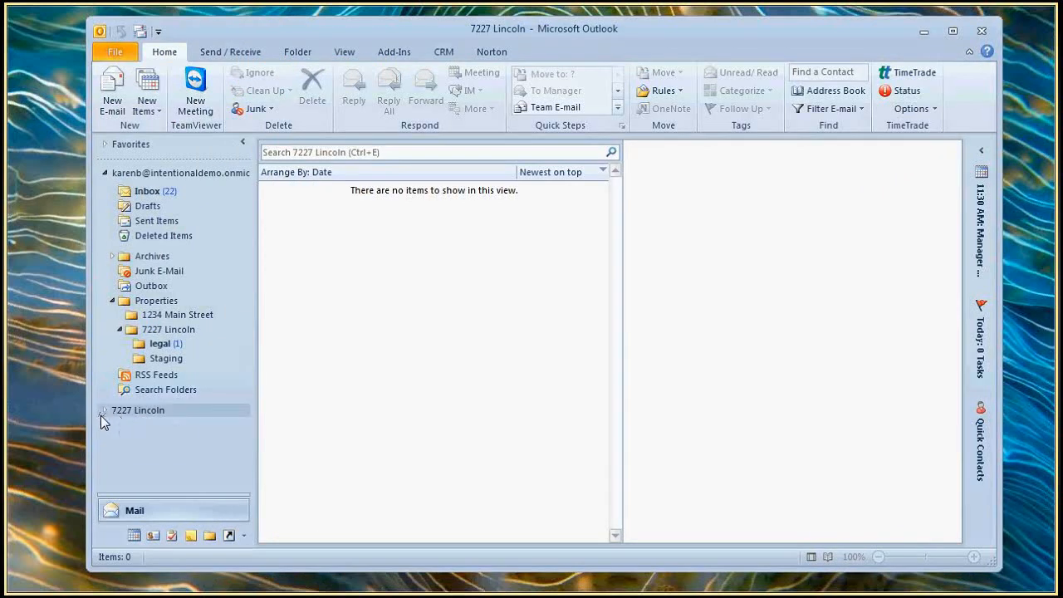
click(104, 410)
click(153, 333)
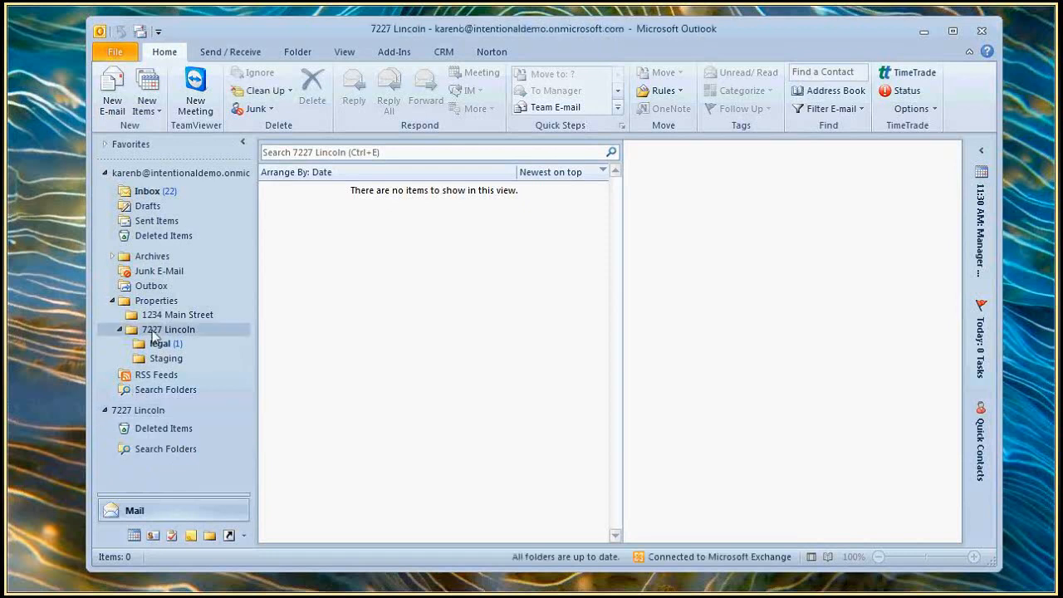
right_click(154, 335)
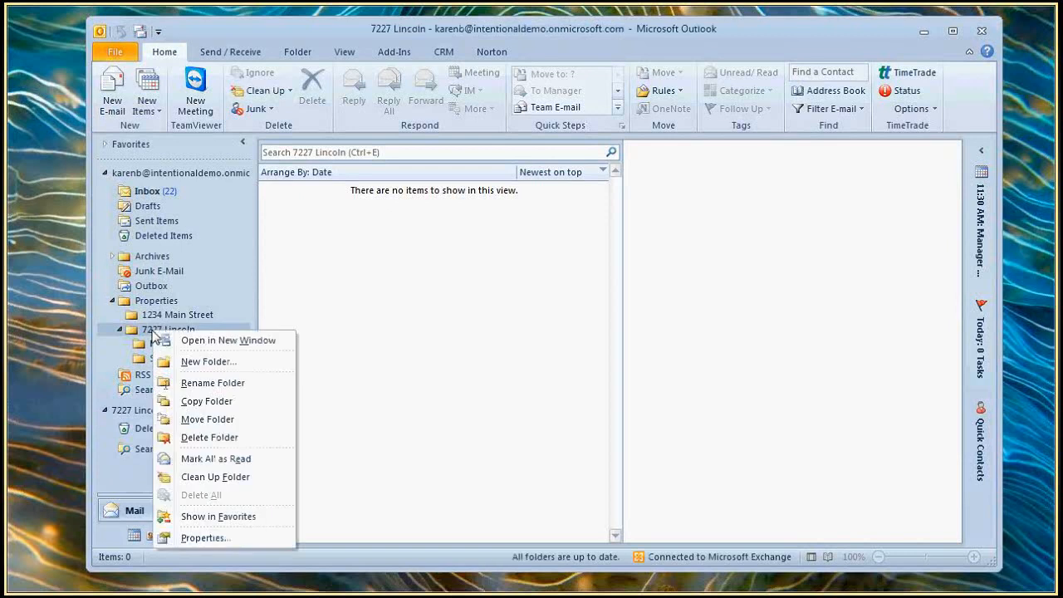
click(207, 403)
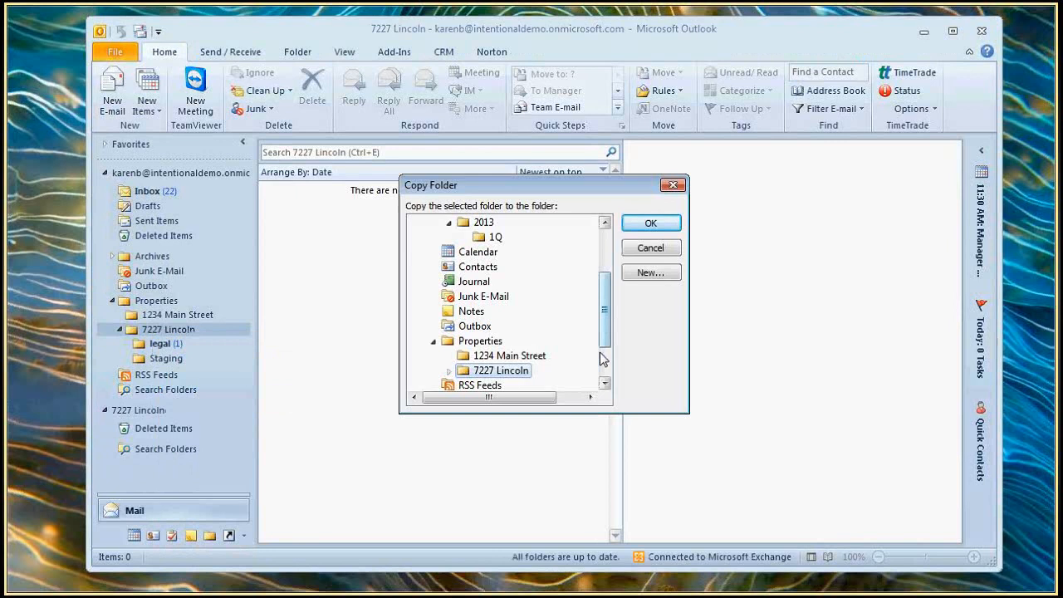
scroll(498, 357, down, 2)
click(469, 357)
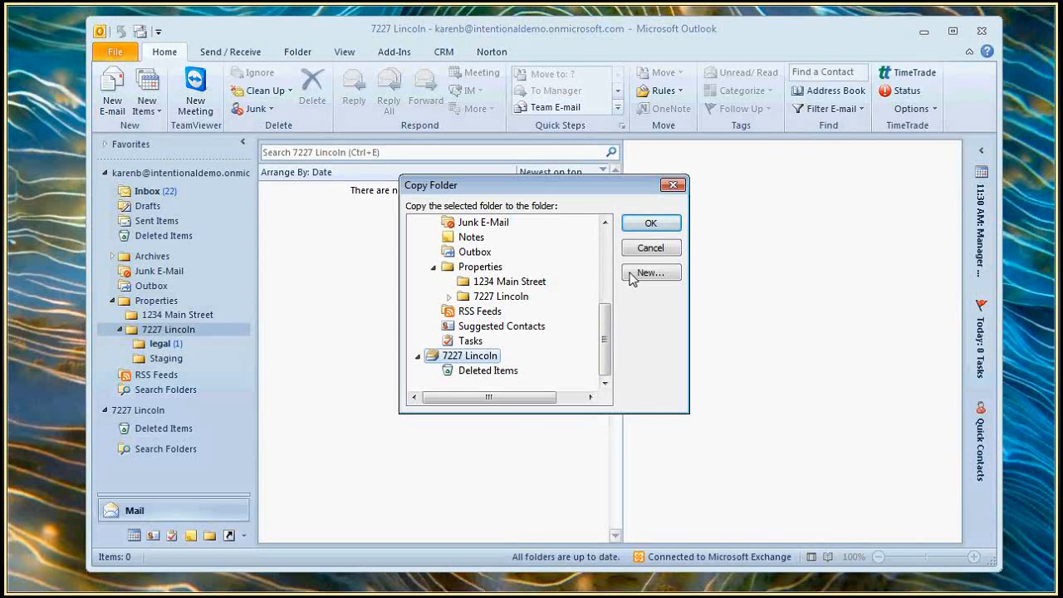
key(Return)
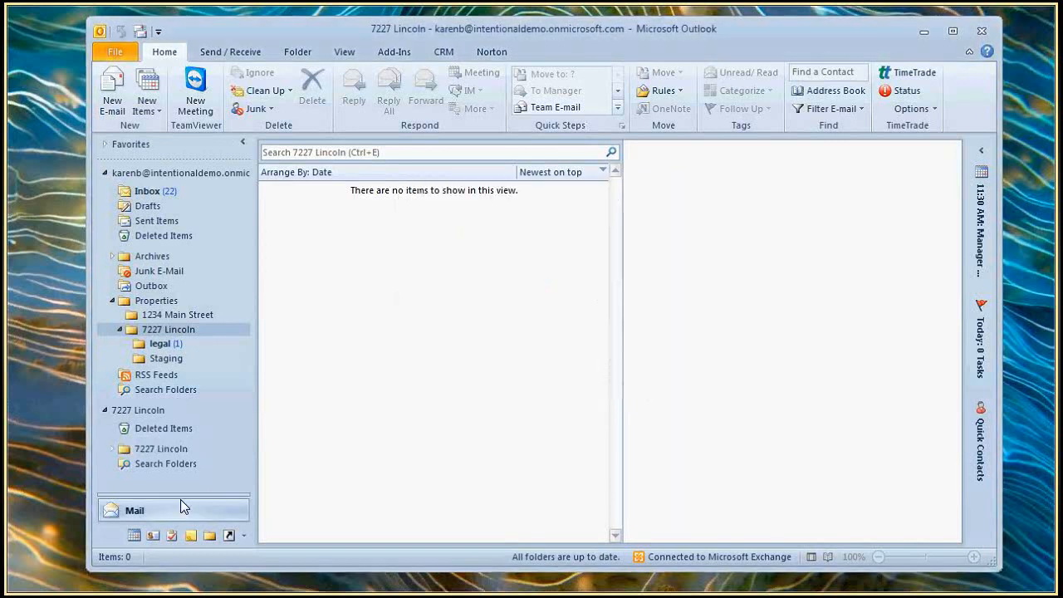
click(113, 449)
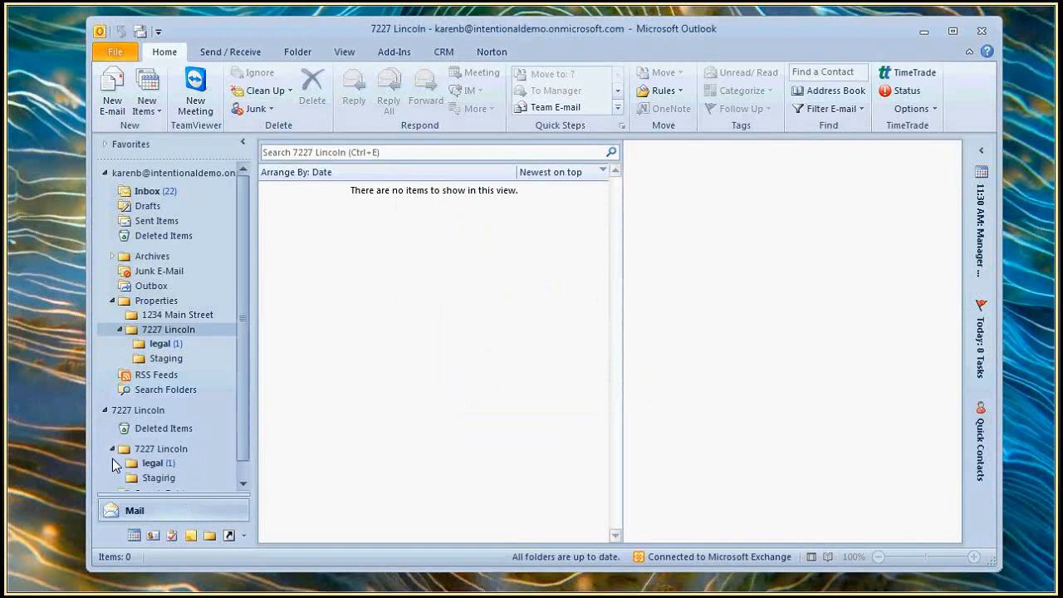
click(138, 412)
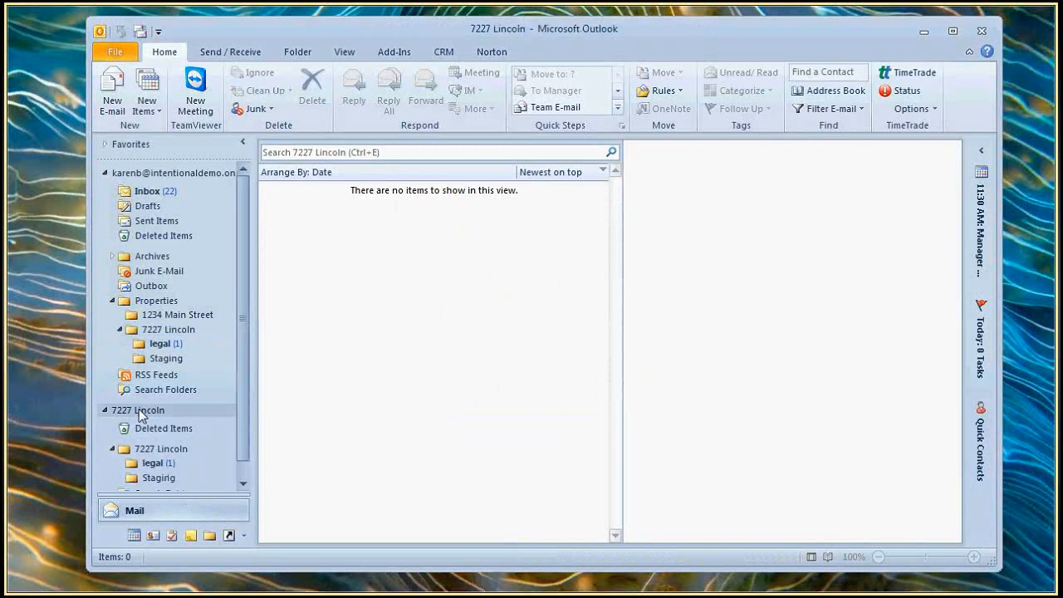
right_click(141, 415)
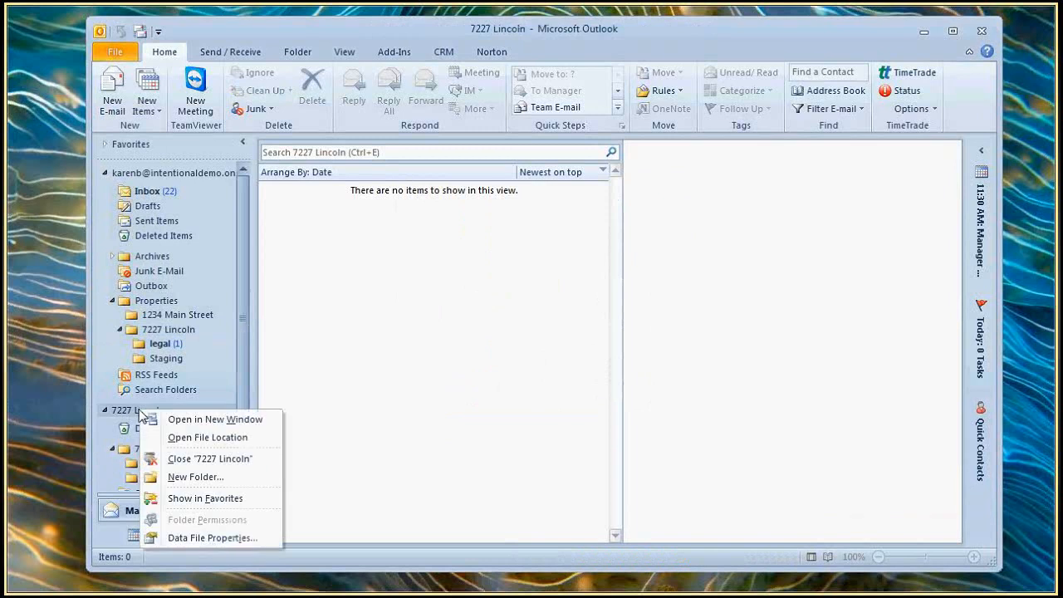
click(180, 458)
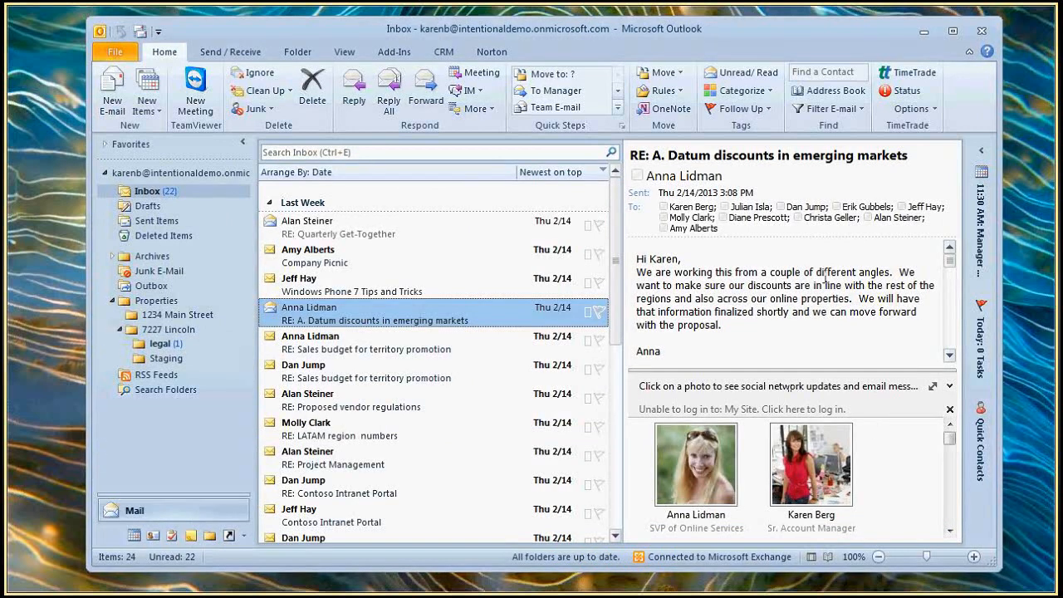
click(118, 53)
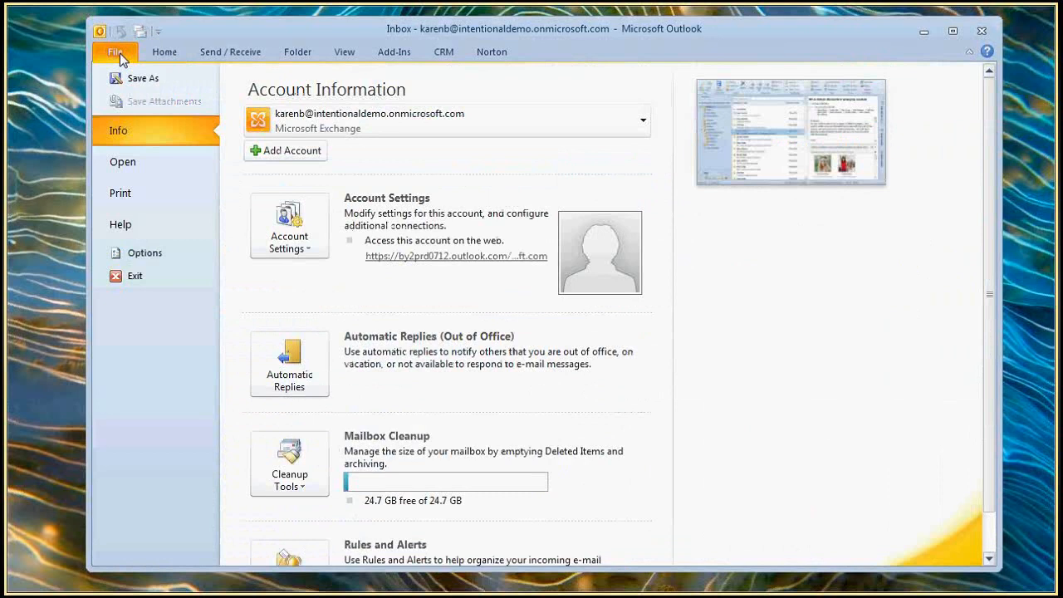
click(163, 55)
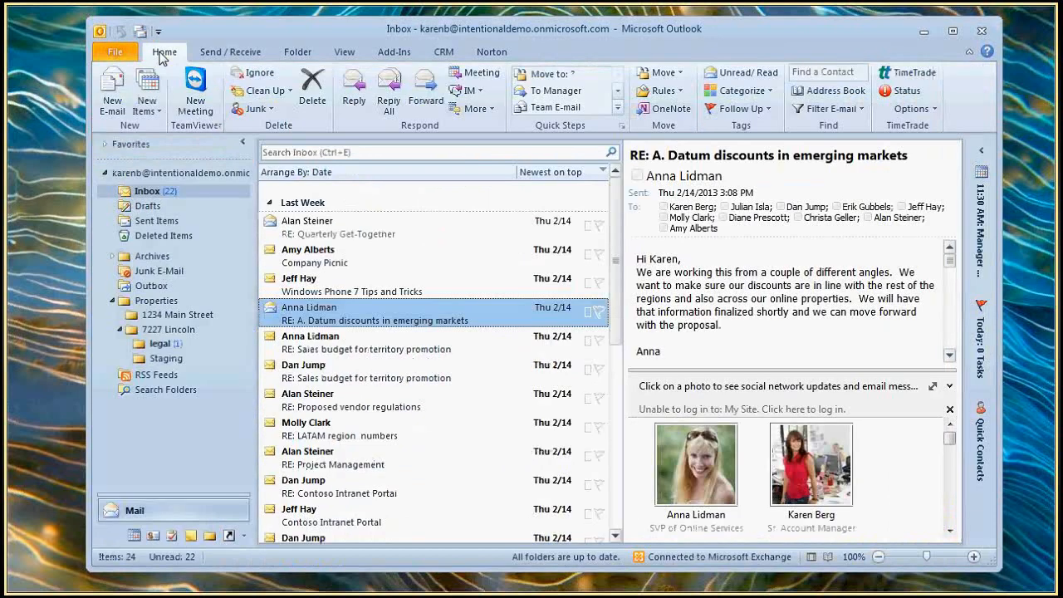
click(115, 51)
click(125, 166)
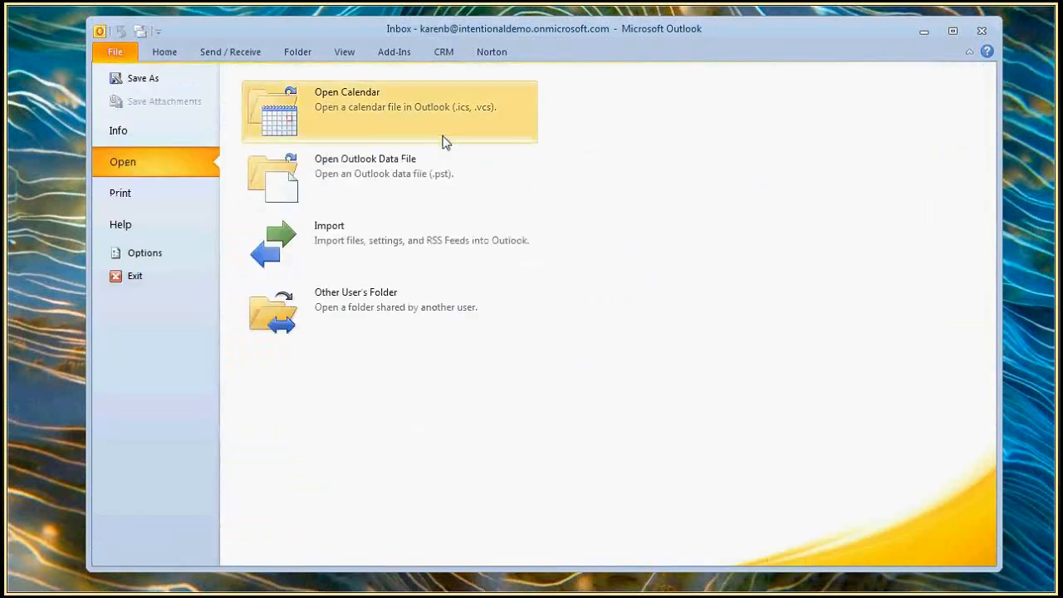
click(418, 168)
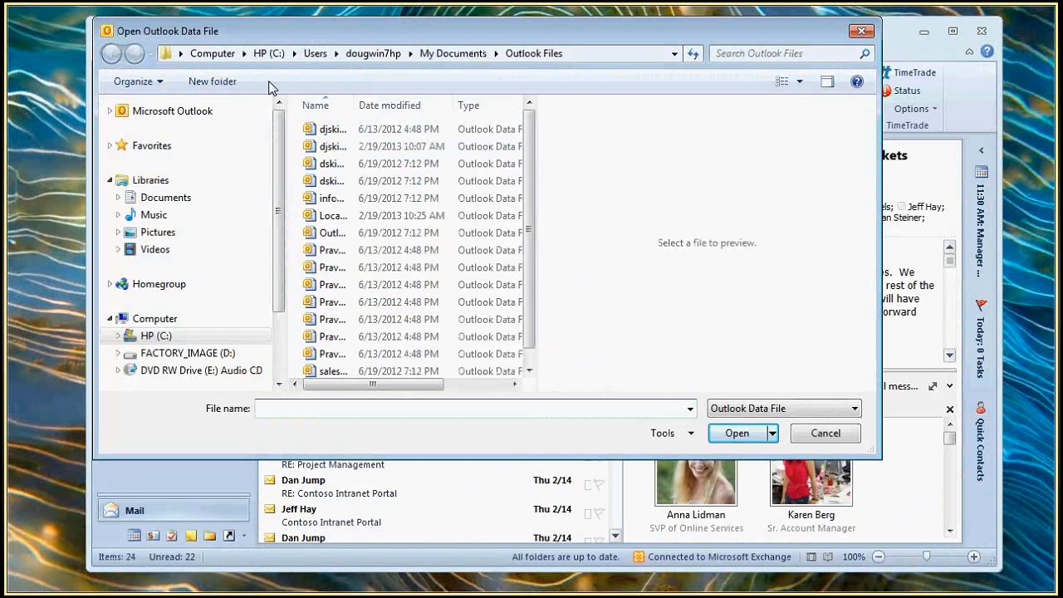
click(268, 53)
double_click(324, 271)
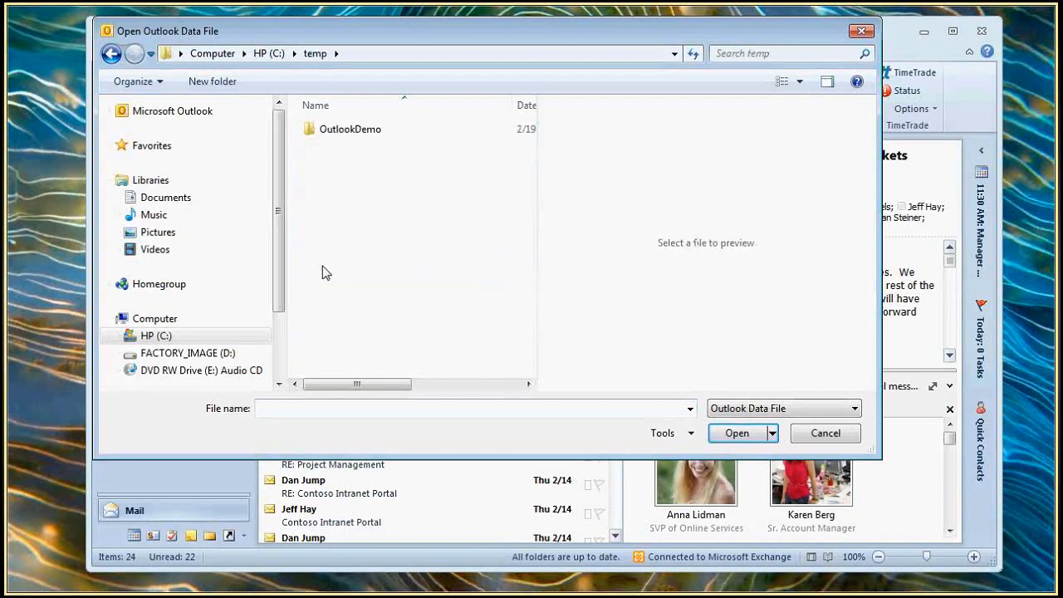
double_click(364, 130)
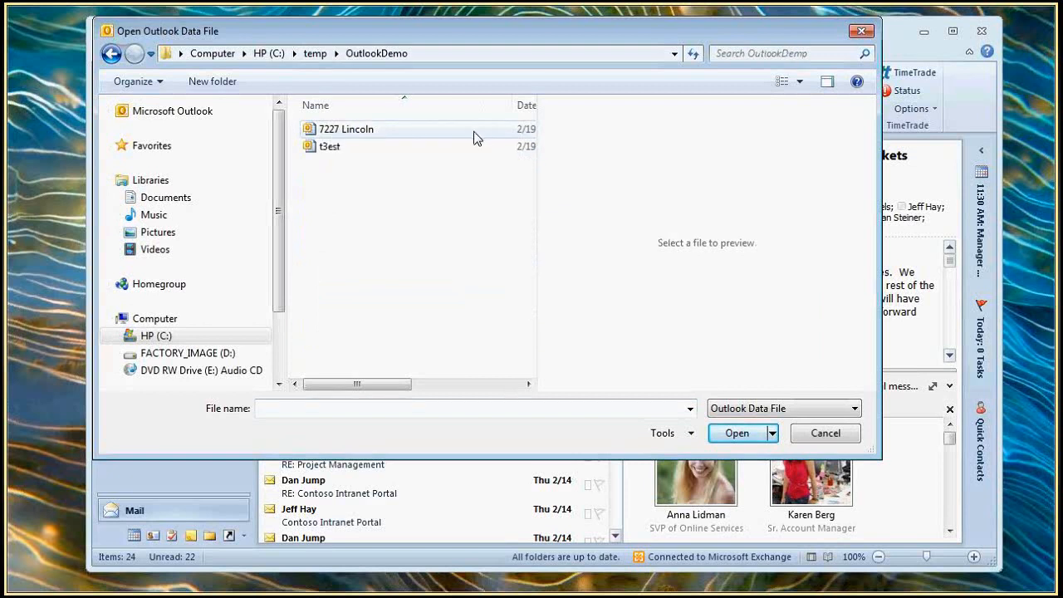
click(863, 33)
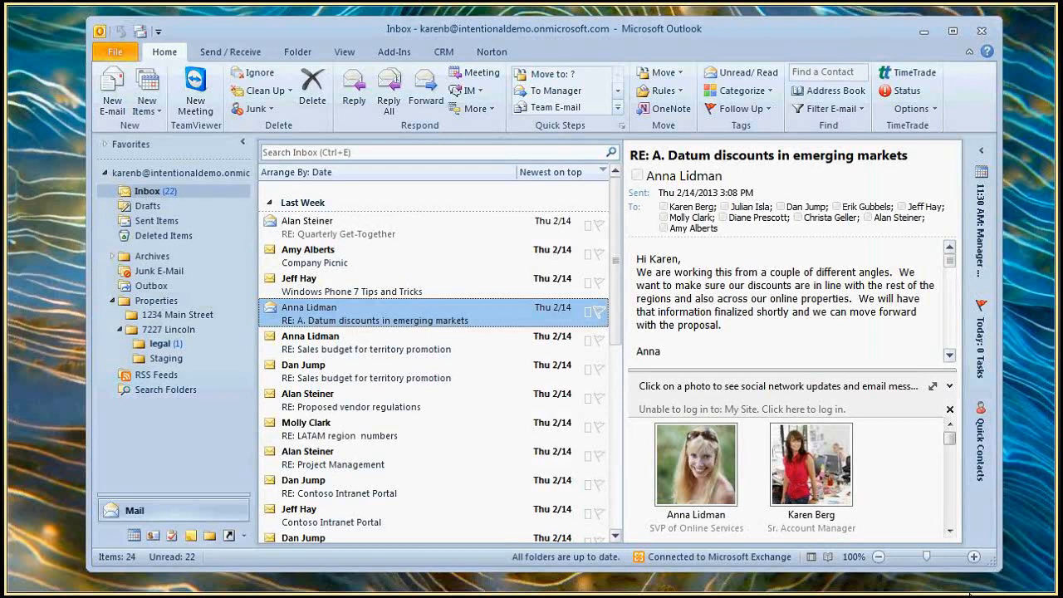
click(798, 593)
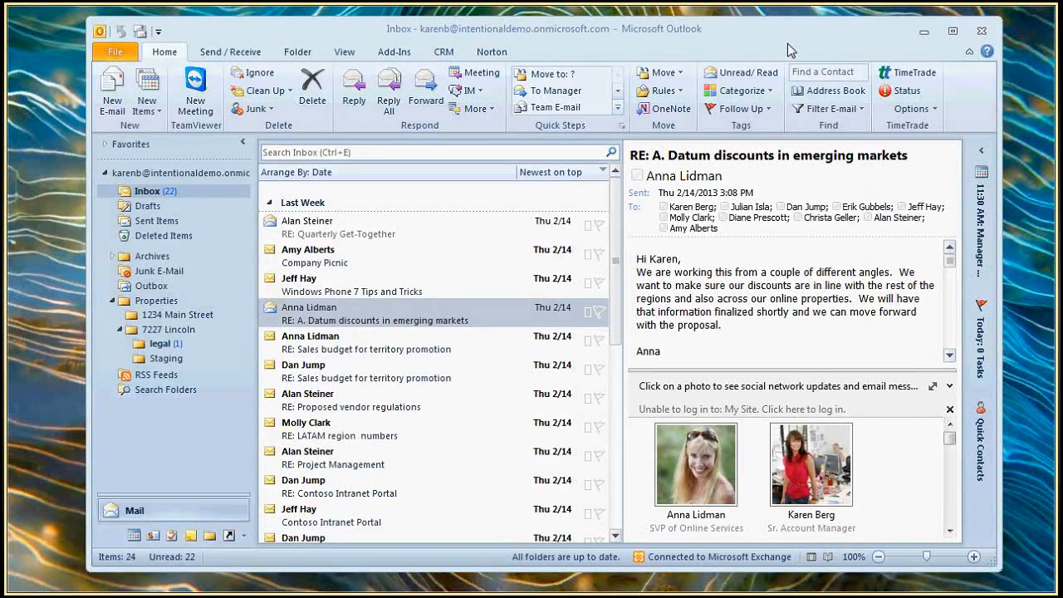
Retitle the recording 'Realtor Organizes and Exports Emails Upon Close'
mouse_move(926, 5)
drag(718, 214, 713, 186)
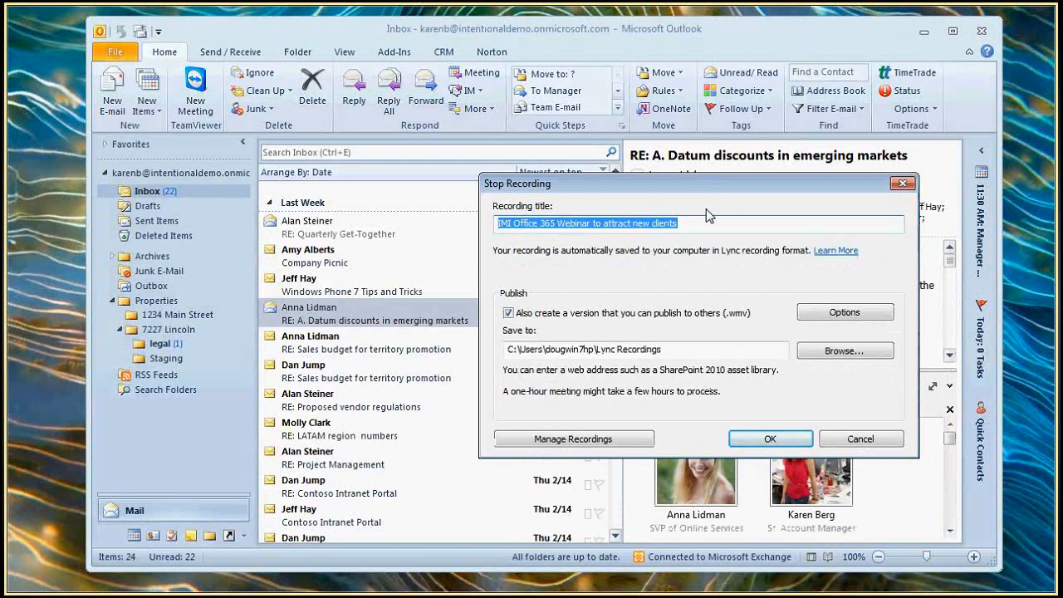
text(Organ)
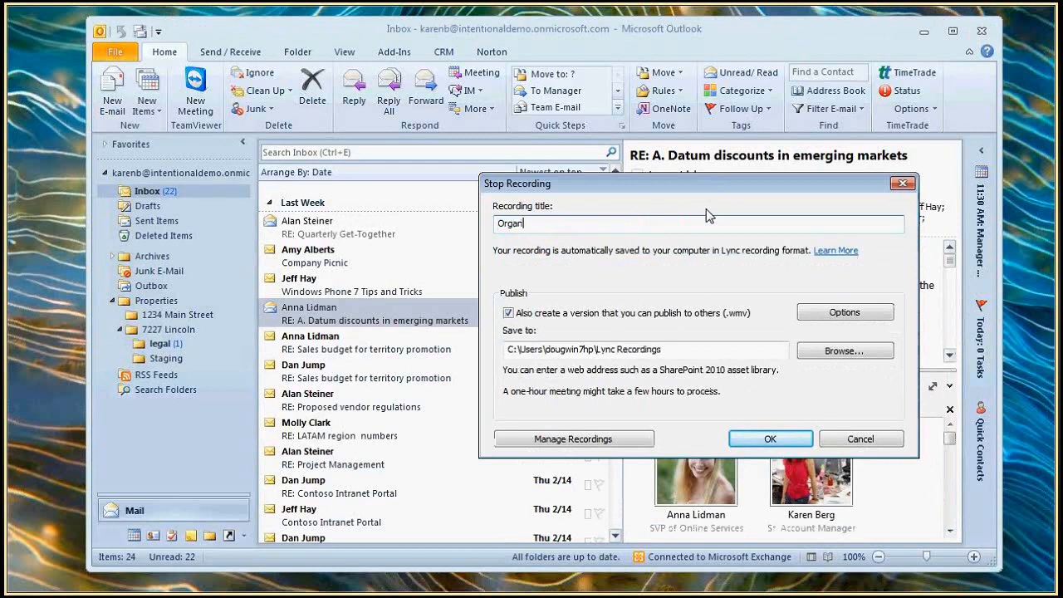
text(ize and)
key(Home)
text(Realtor)
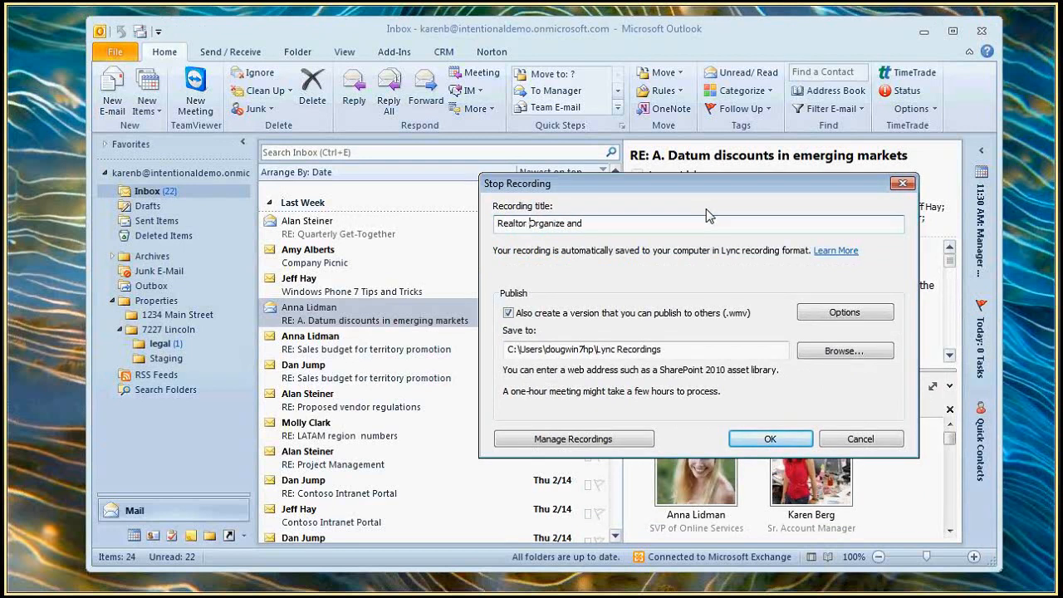
key(Right)
key(Right)
key(Right)
key(Right)
key(Right)
key(Right)
key(Right)
key(Right)
text(s)
key(End)
text(Exports Emails Upon)
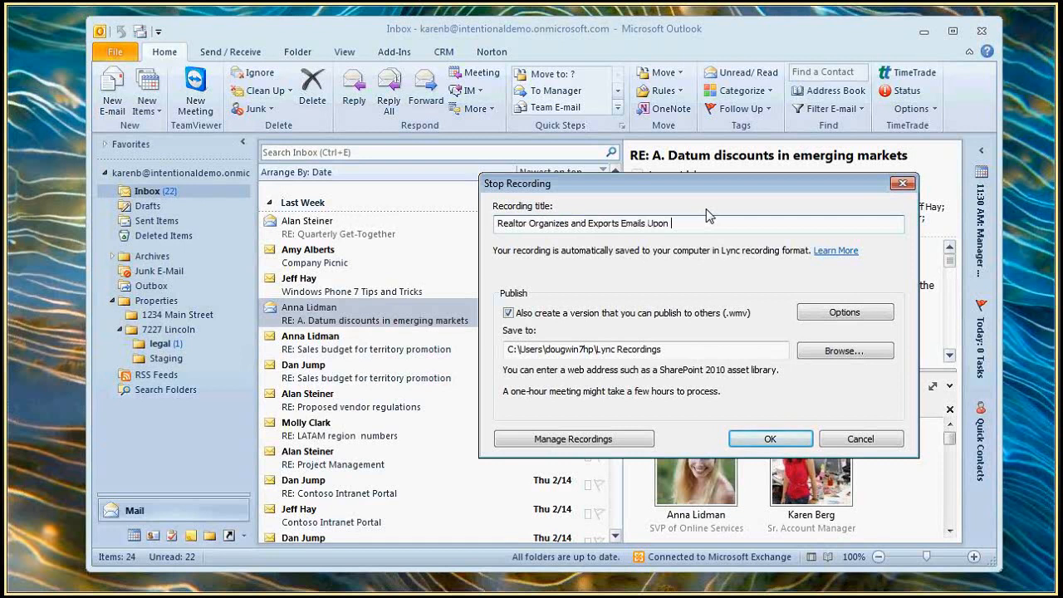
text( Close)
Insert 'for Properties that' before 'Upon' in the recording title
double_click(660, 223)
key(Left)
text(Pro)
key(BackSpace)
key(BackSpace)
key(BackSpace)
key(BackSpace)
key(BackSpace)
text(for Properties )
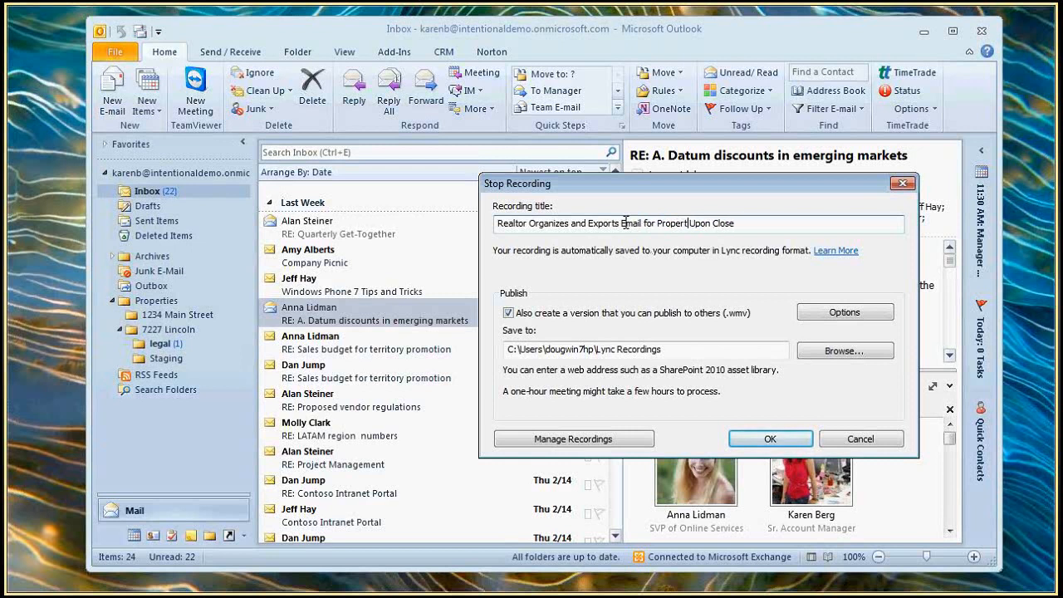
text(that)
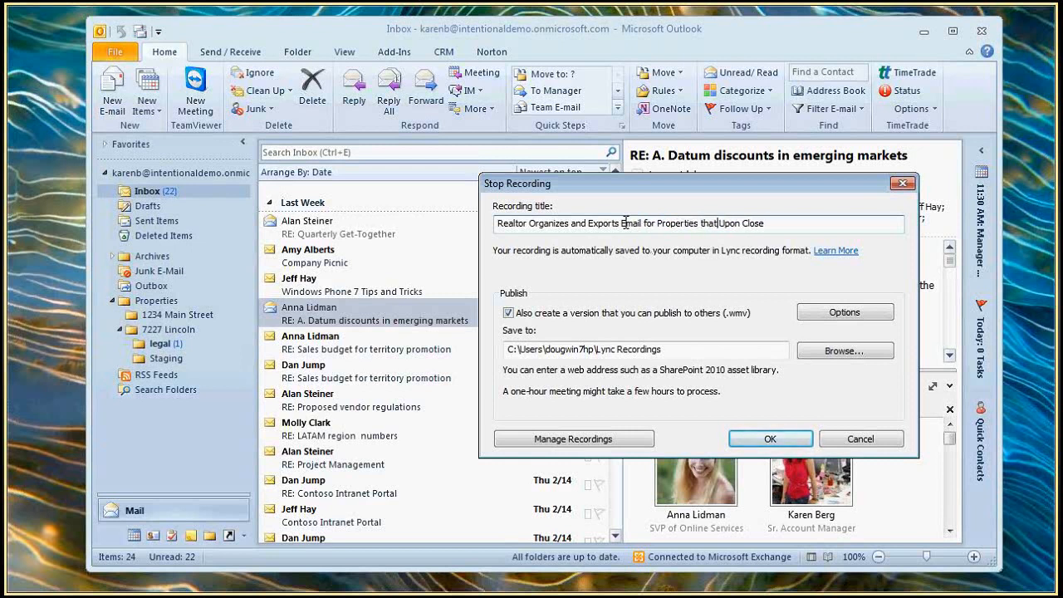